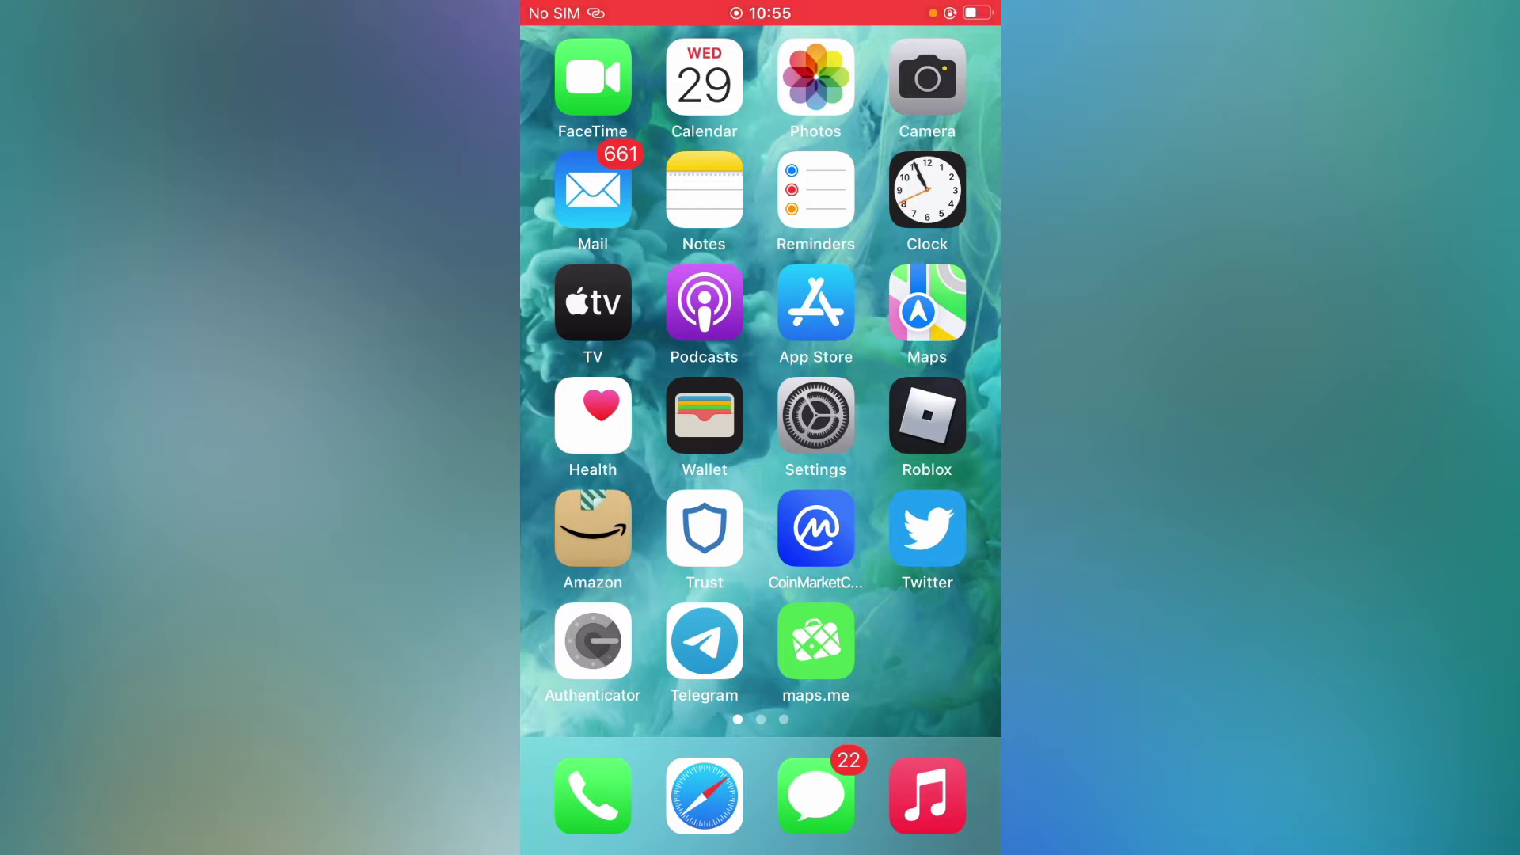
# Step: From Settings, reach the Apple ID page and show the Media & Purchases options sheet
pyautogui.click(814, 416)
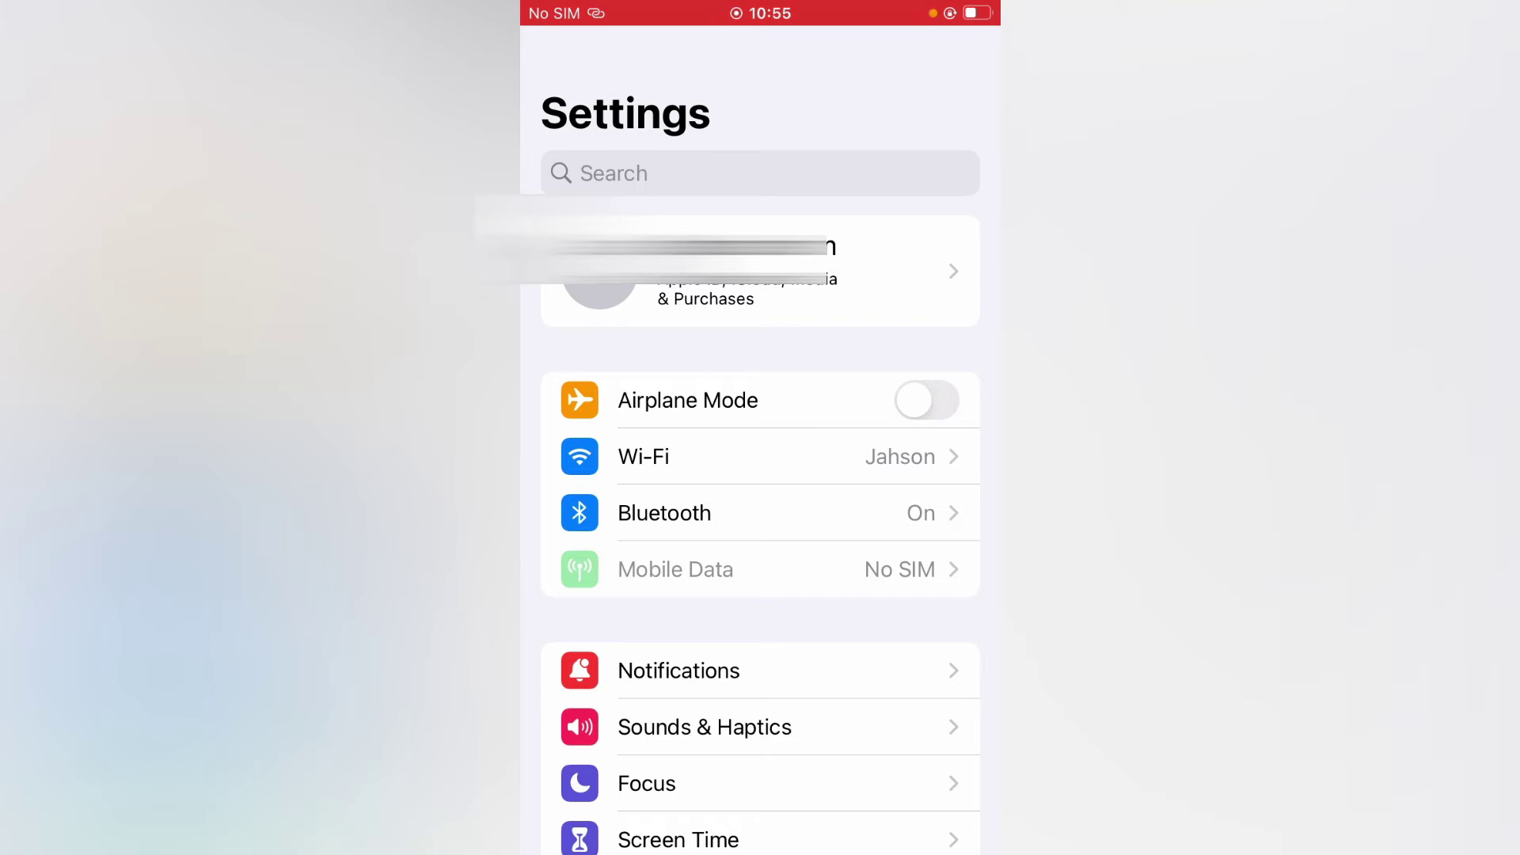
pyautogui.click(761, 271)
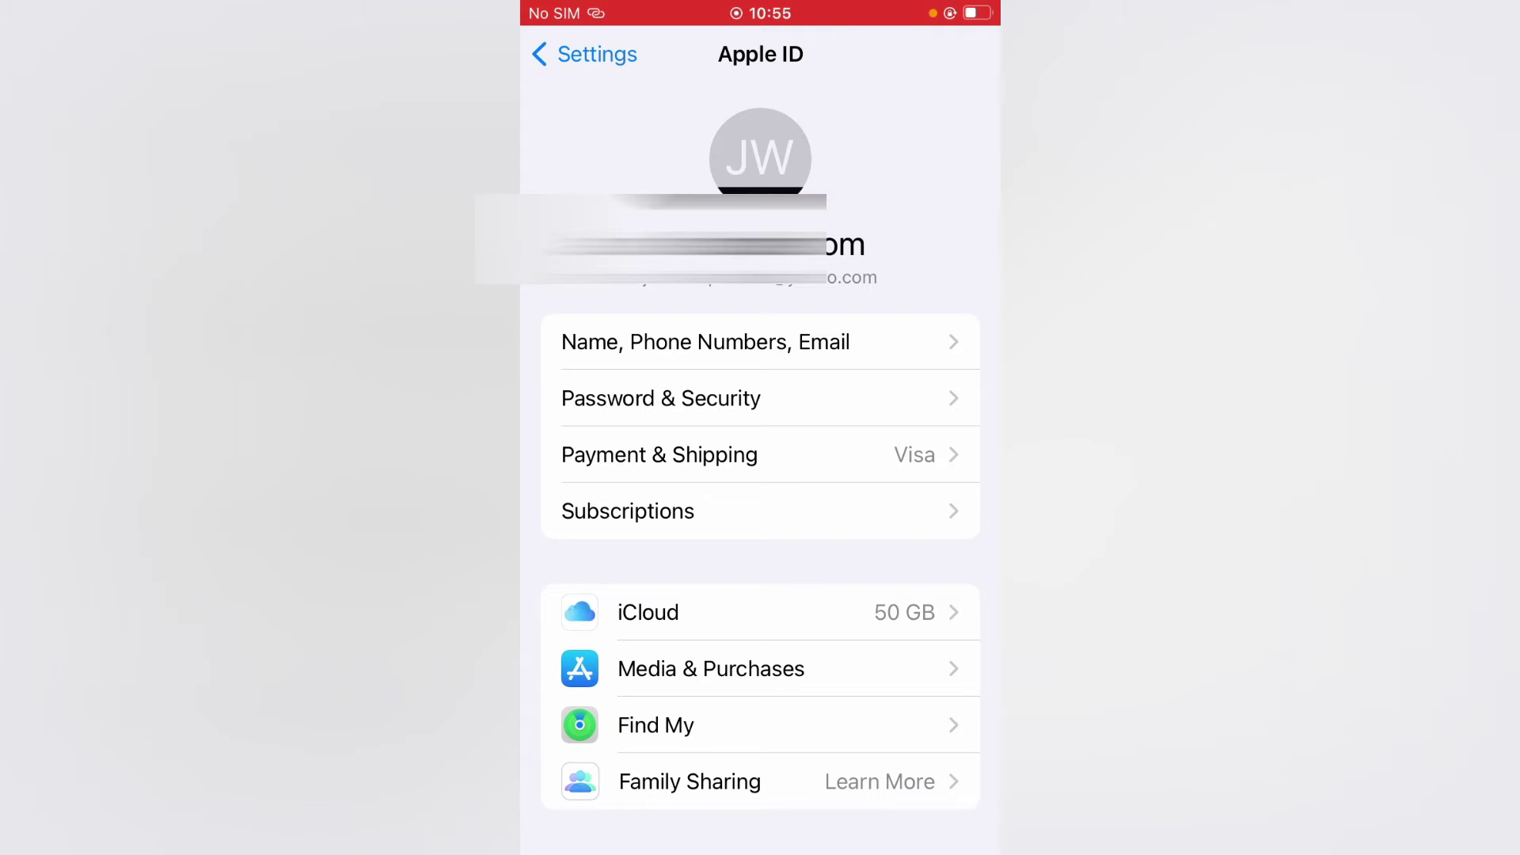
pyautogui.click(710, 669)
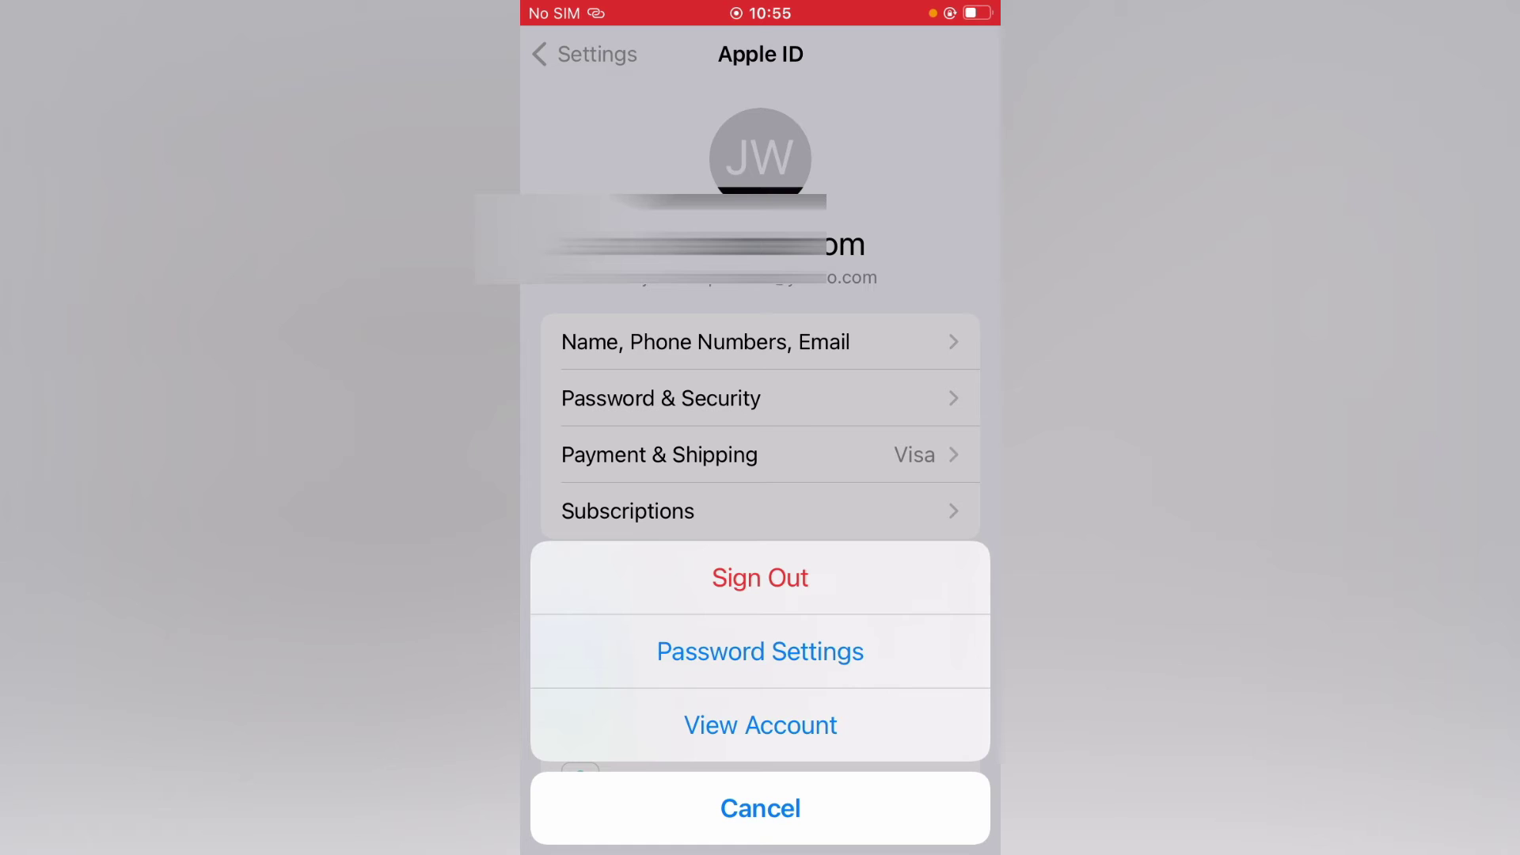
# Step: Choose Password Settings to show the Require Password options
pyautogui.click(760, 651)
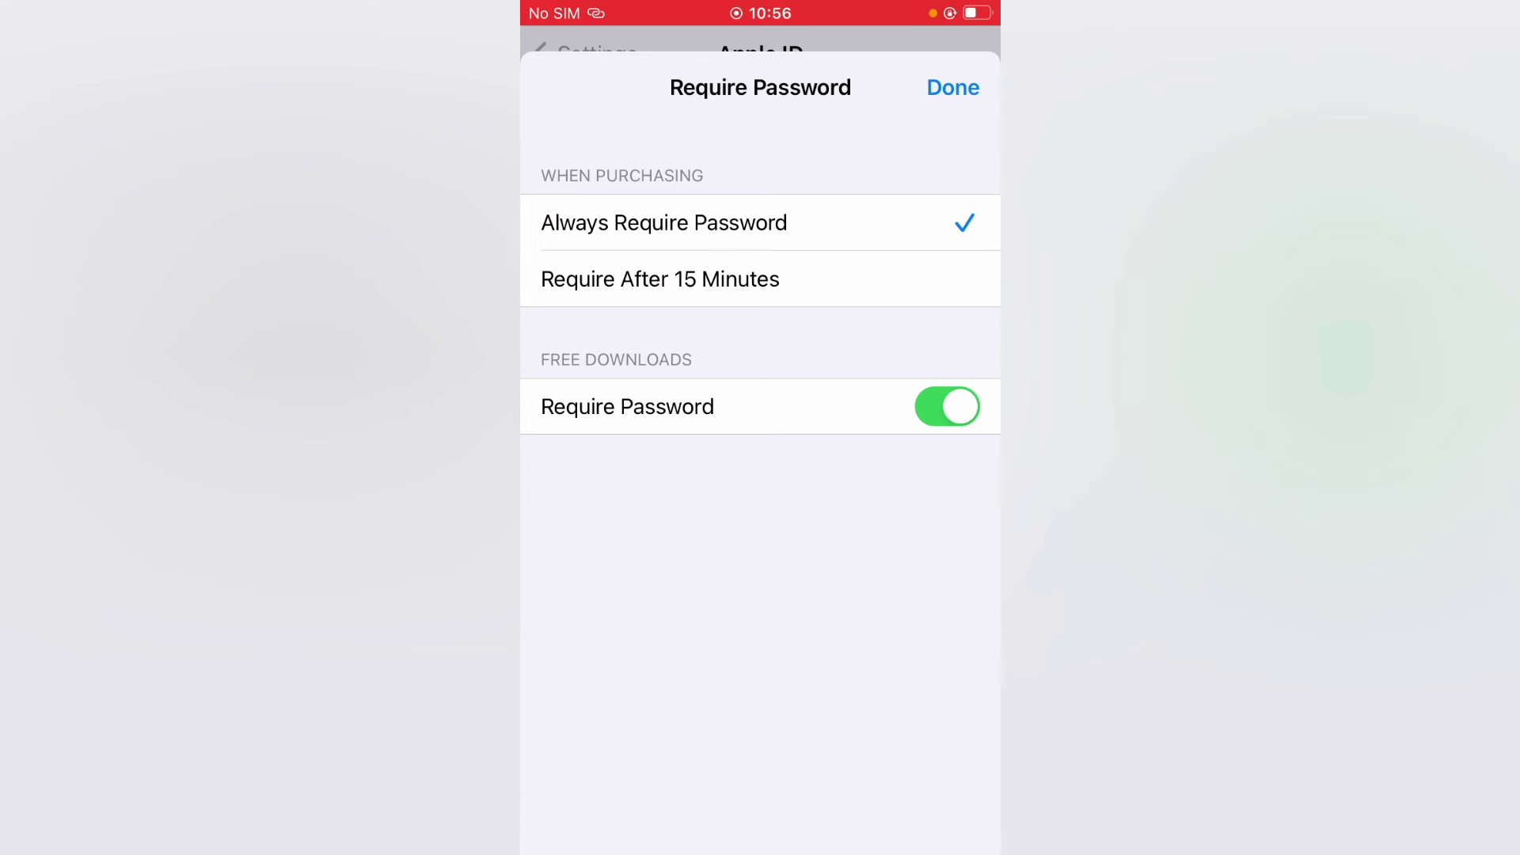
# Step: Turn off Require Password for free downloads
pyautogui.click(946, 407)
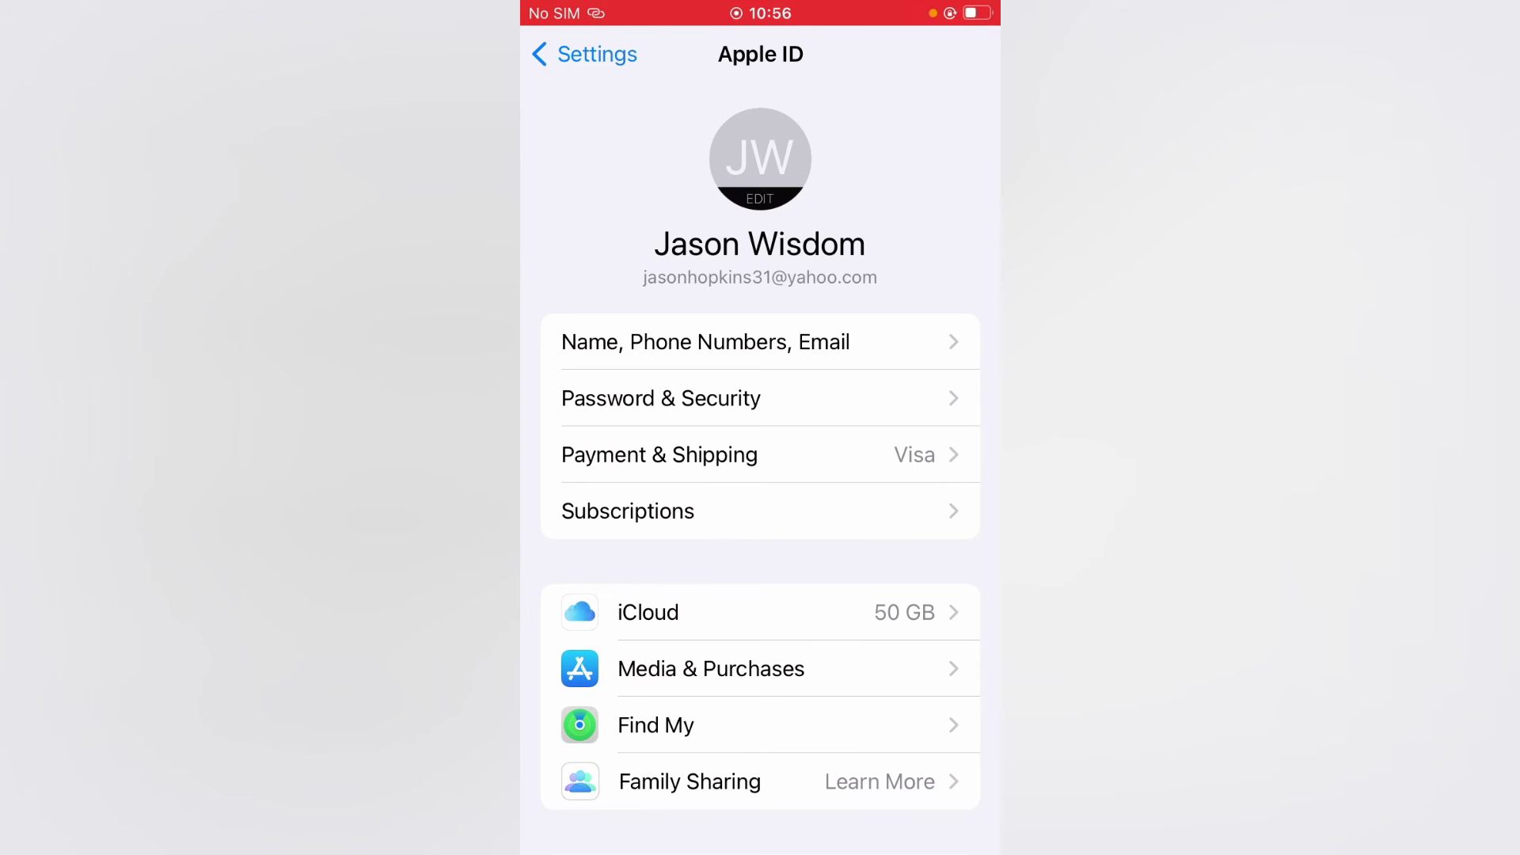
pyautogui.scroll(-3, 760, 476)
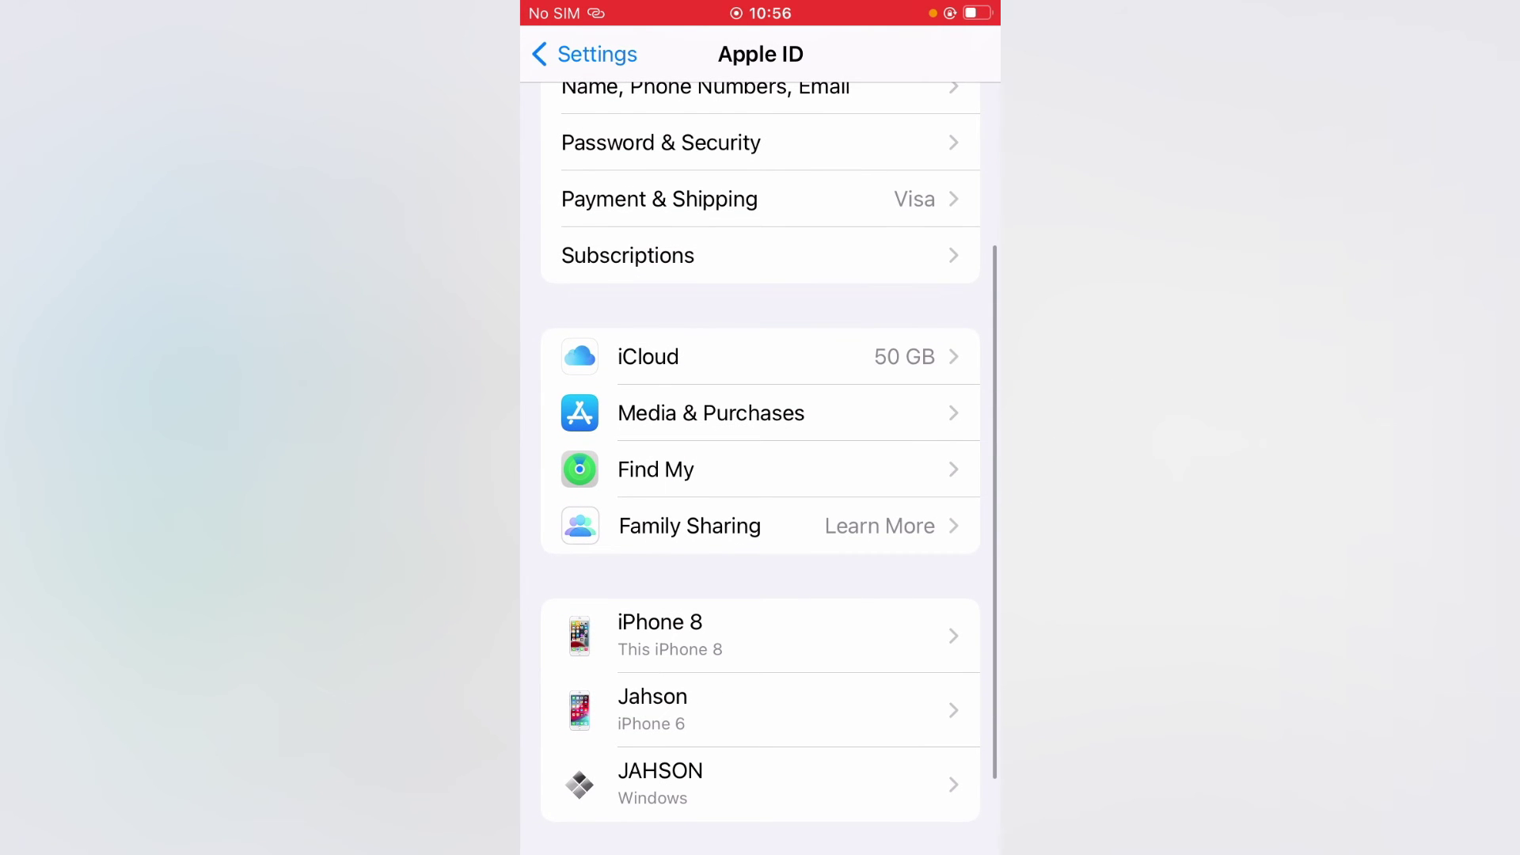